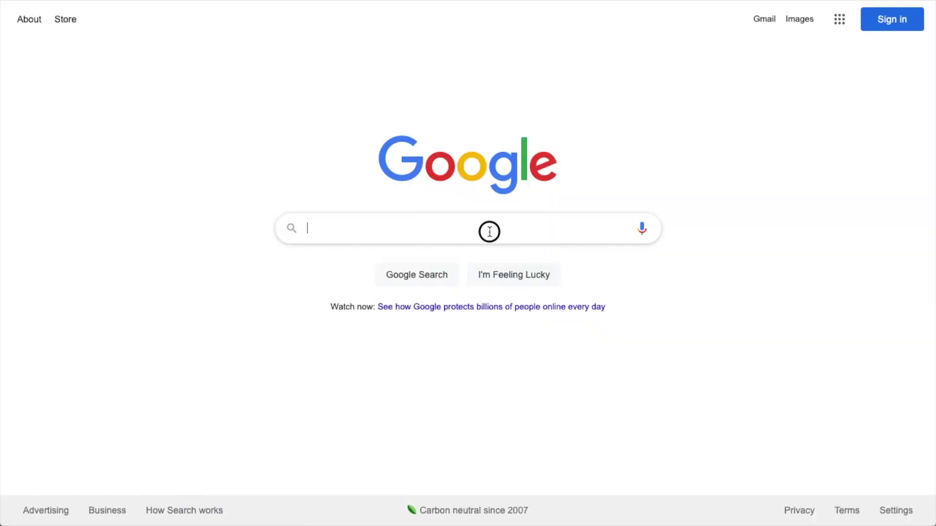
Search Google for 'Pizza near me' and scroll through results with pizza emoji snippets.
left_click(489, 230)
type("Pizza near me")
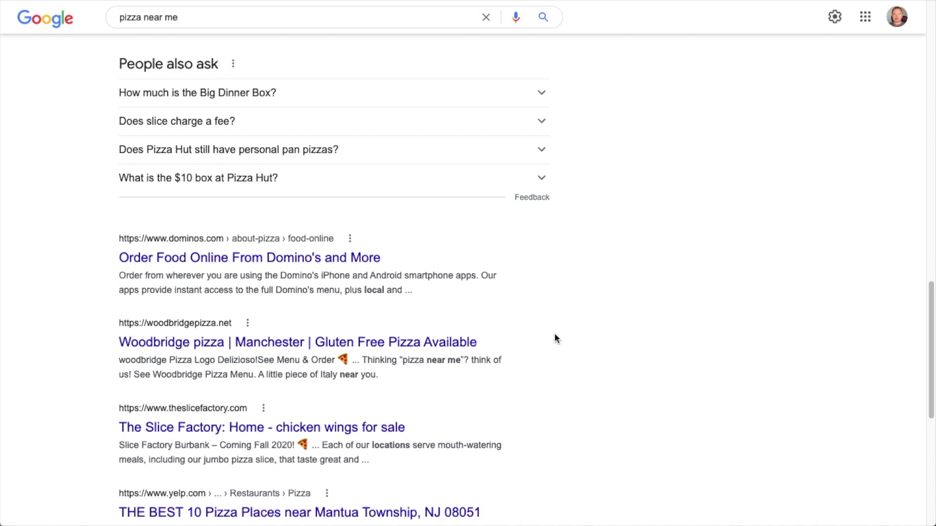
scroll(554, 337, "down", 3)
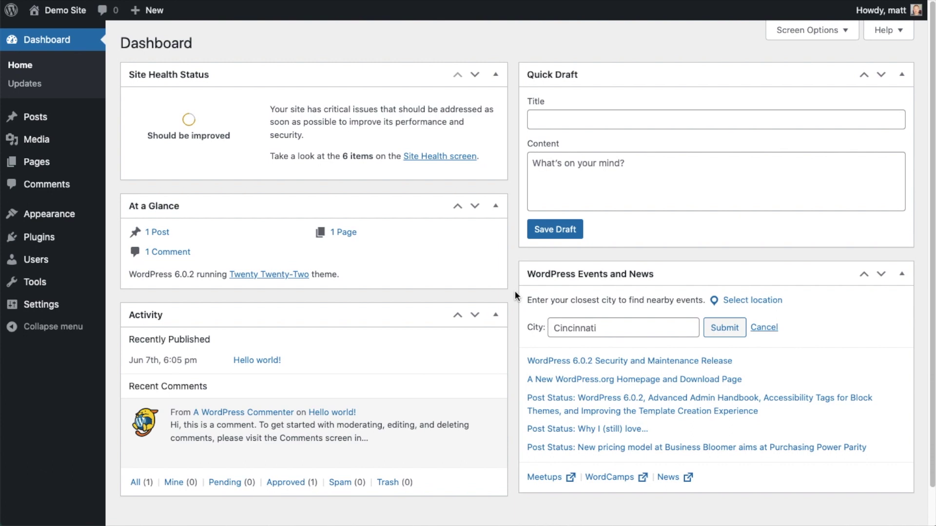
Check the empty Plugins list and go to the Add New plugin screen.
left_click(44, 243)
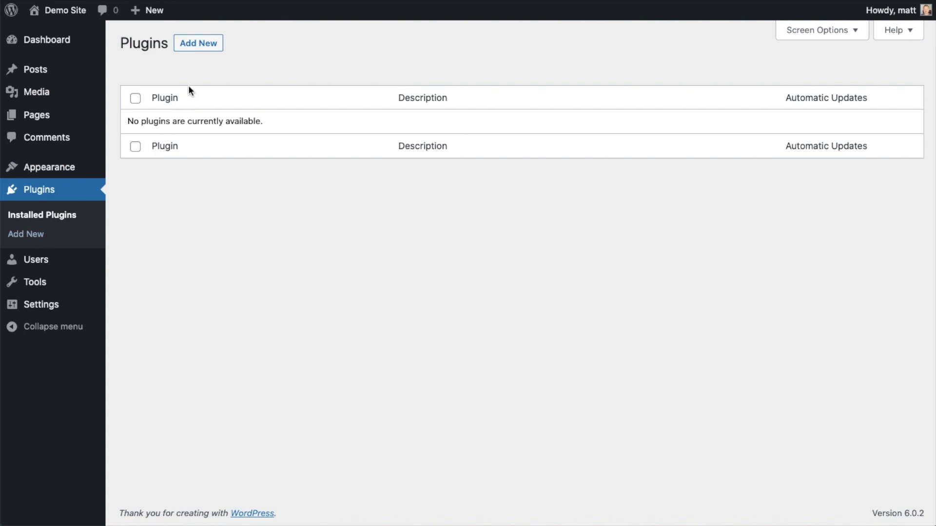
left_click(204, 48)
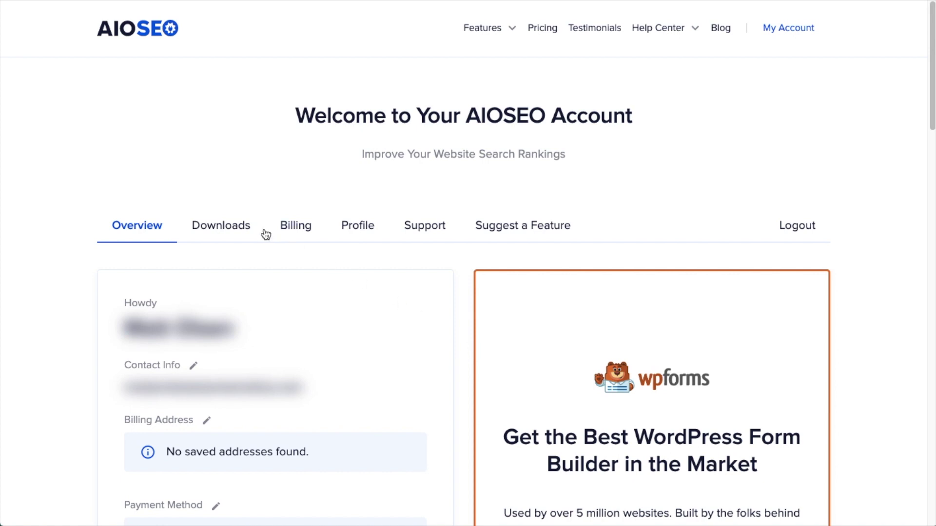
Download the AIOSEO Pro 4.2.4.2 zip from the account's Downloads section.
left_click(235, 231)
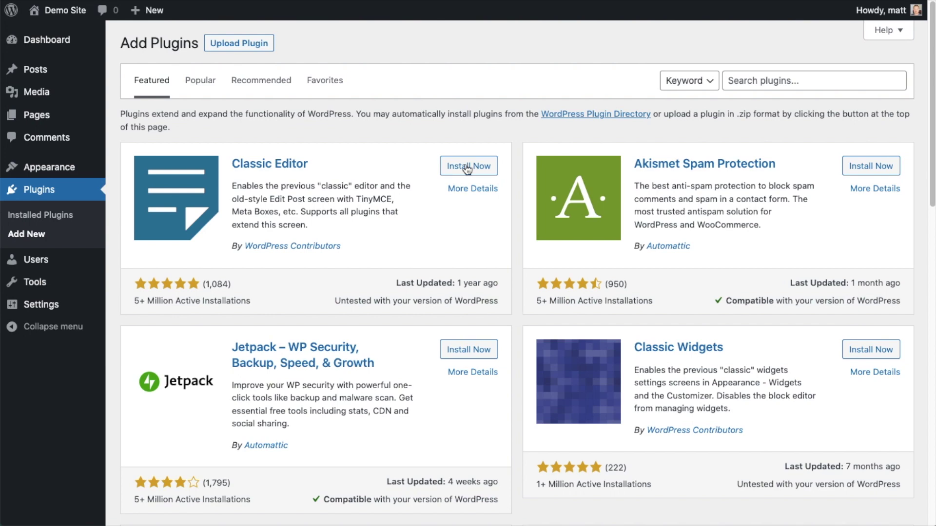
Upload and install aioseo-pro-v4.2.4.2.zip, then activate the AIOSEO plugin.
left_click(249, 44)
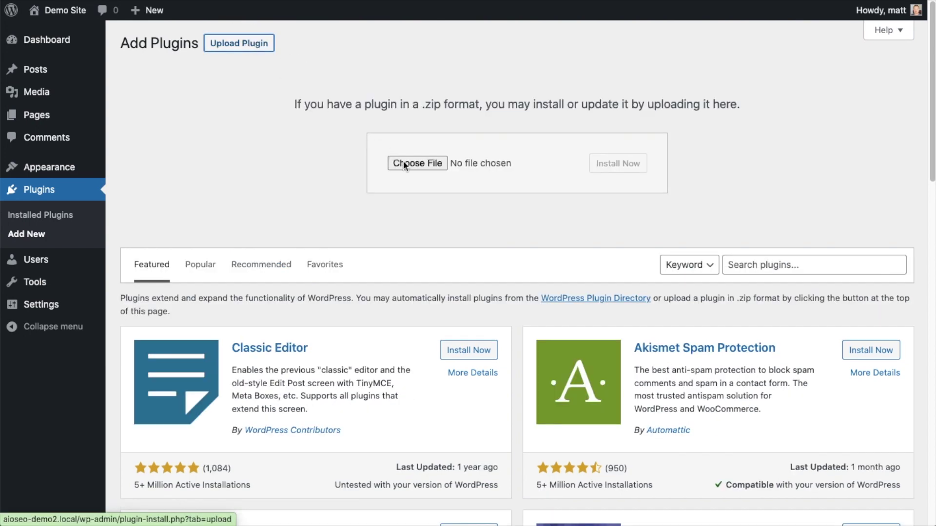
left_click(418, 164)
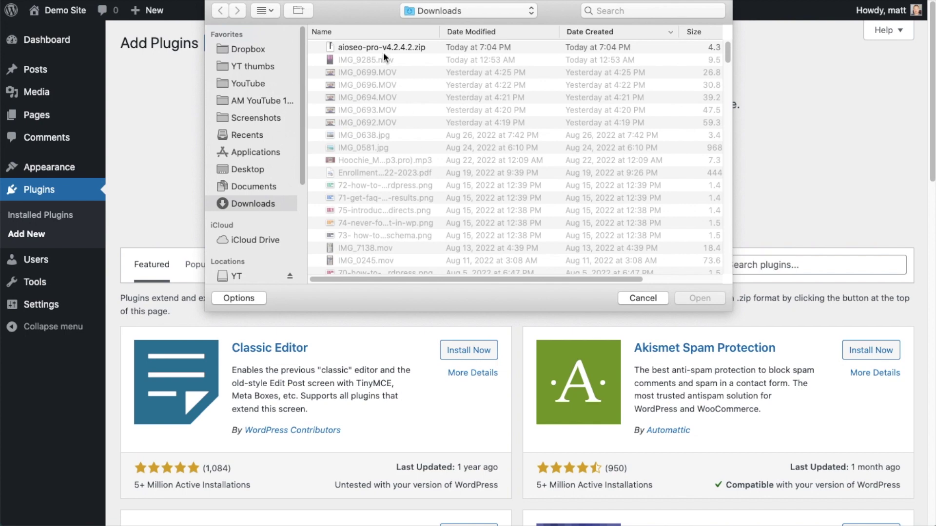
double_click(375, 47)
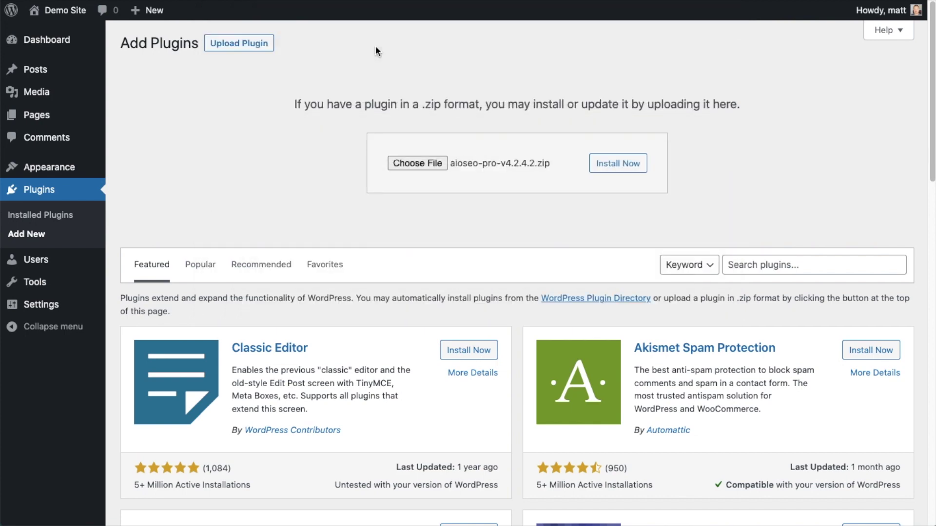
left_click(606, 168)
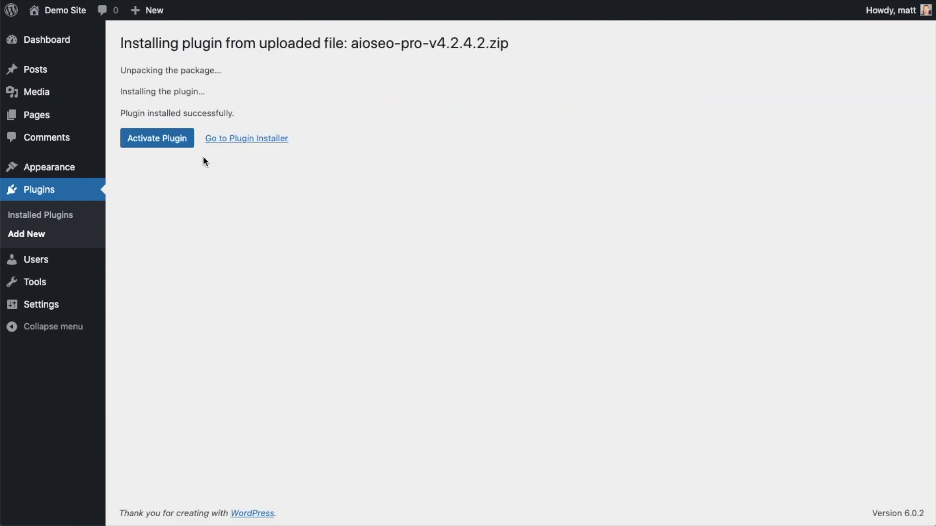
left_click(151, 138)
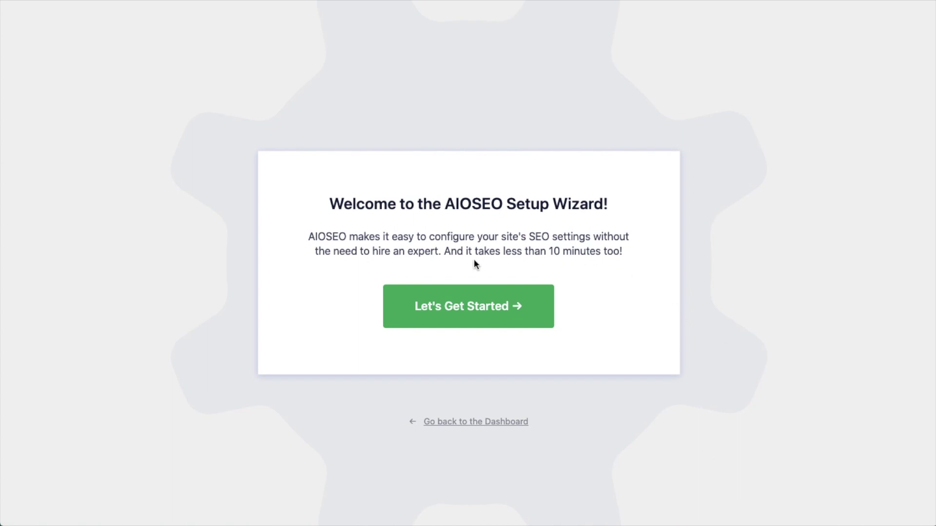
Skip the AIOSEO setup wizard and go to the licence key settings from its dashboard.
left_click(474, 428)
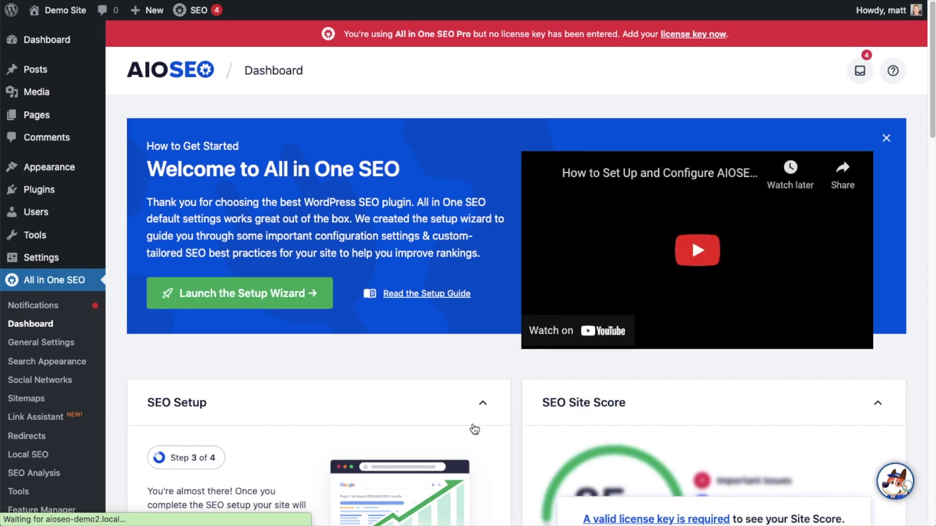
scroll(516, 246, "down", 4)
scroll(516, 250, "down", 3)
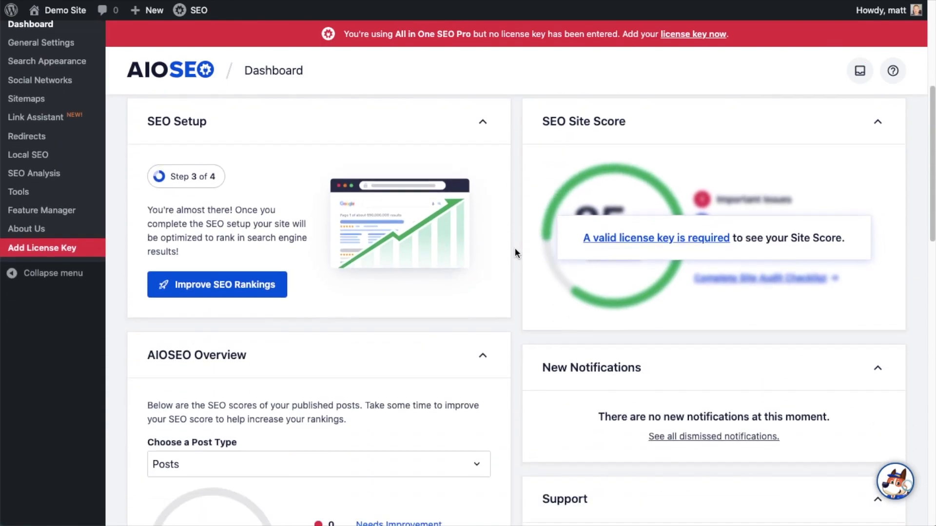
left_click(643, 190)
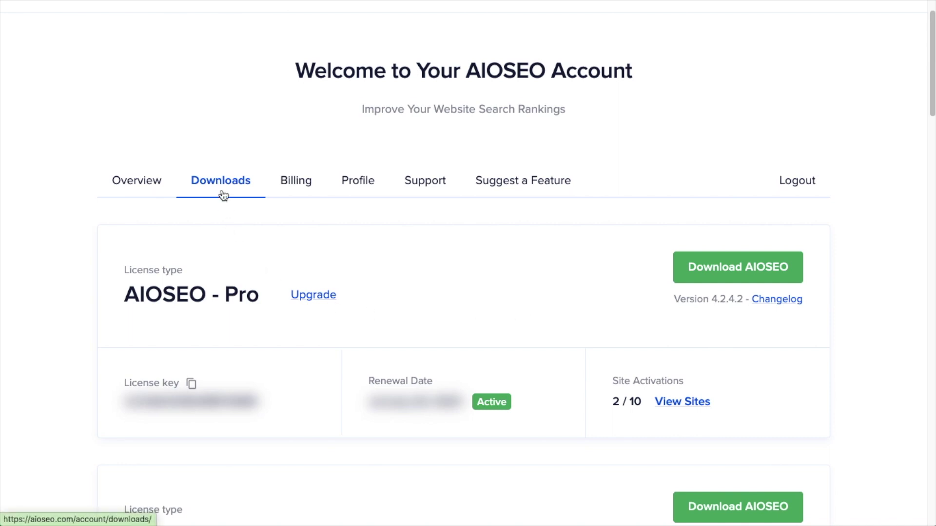
Copy the Pro licence key from the AIOSEO account's Downloads tab.
left_click(191, 386)
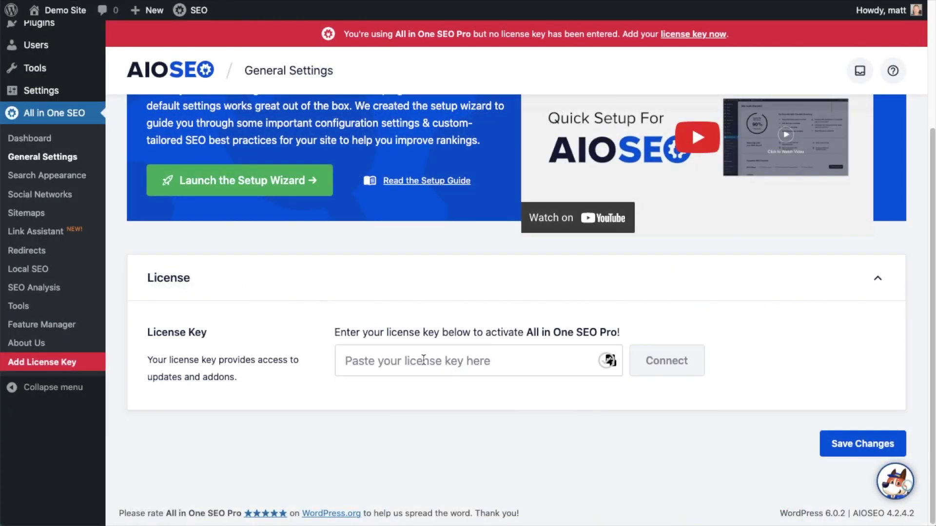
Paste the Pro licence key into the License Key field, connect it and save the settings.
left_click(423, 360)
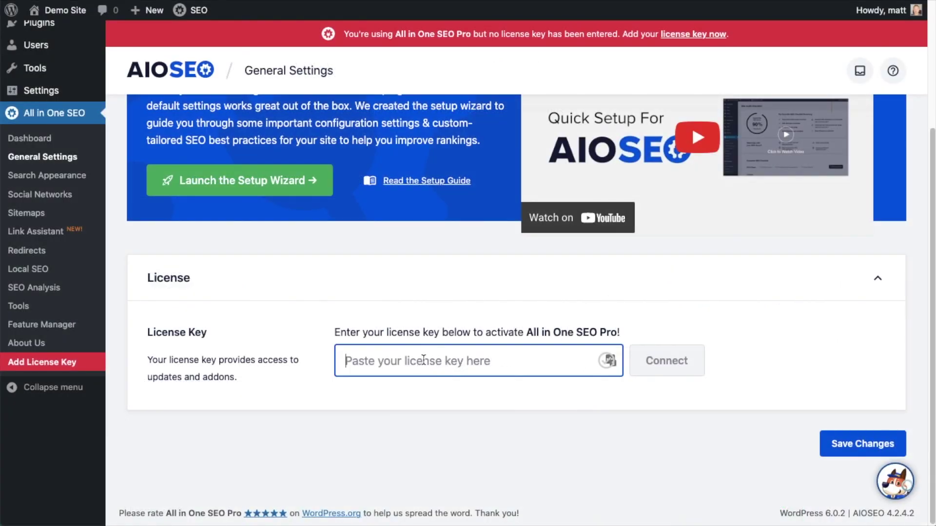
key("ctrl+v")
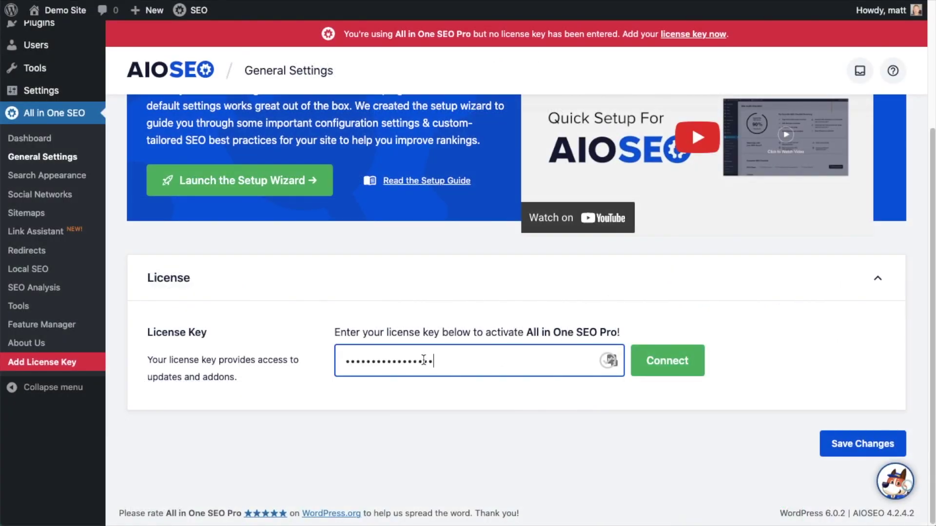
left_click(673, 361)
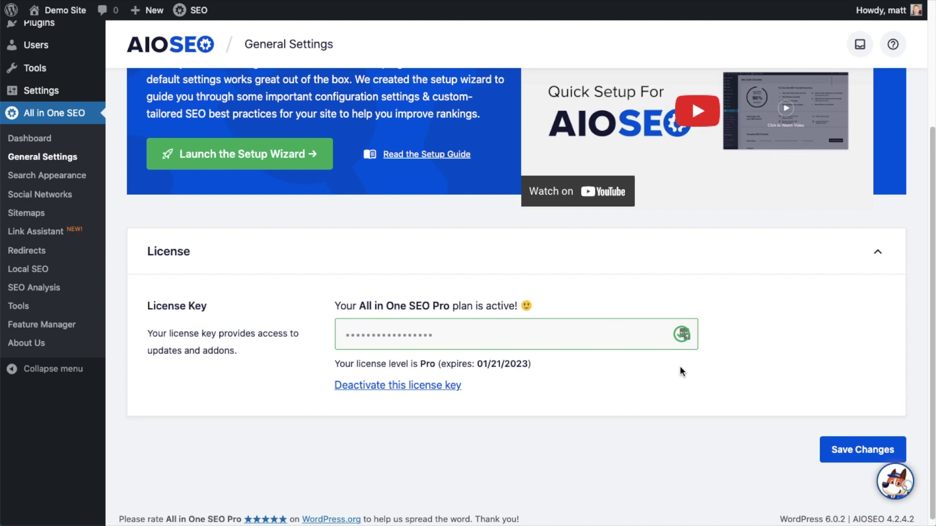
left_click(866, 448)
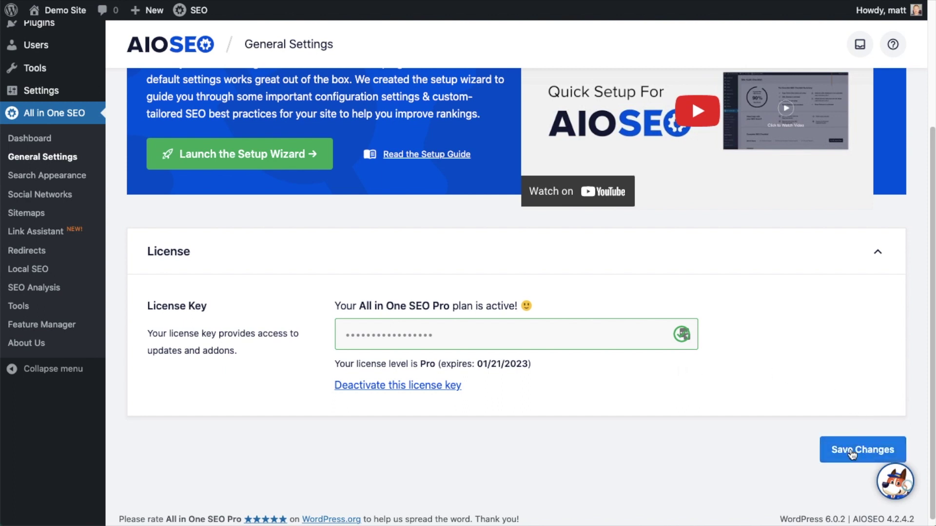
scroll(829, 438, "up", 5)
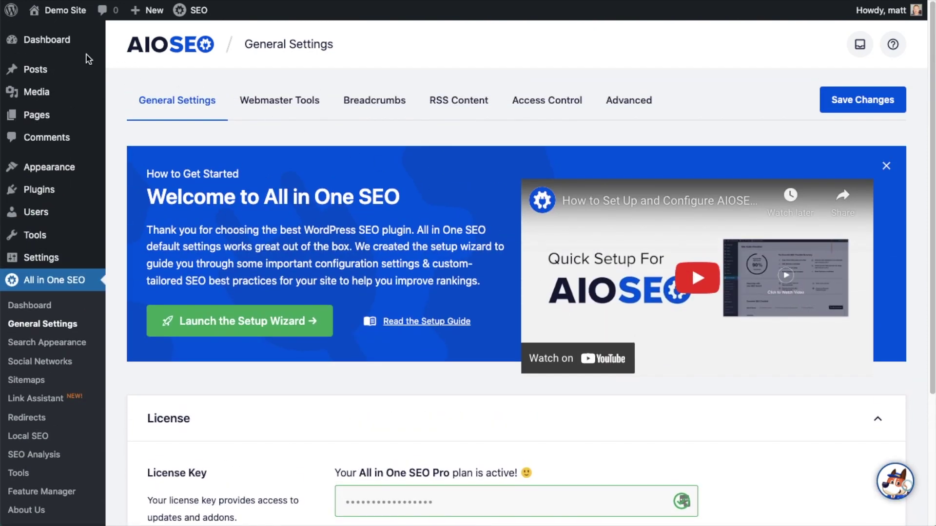
left_click(53, 46)
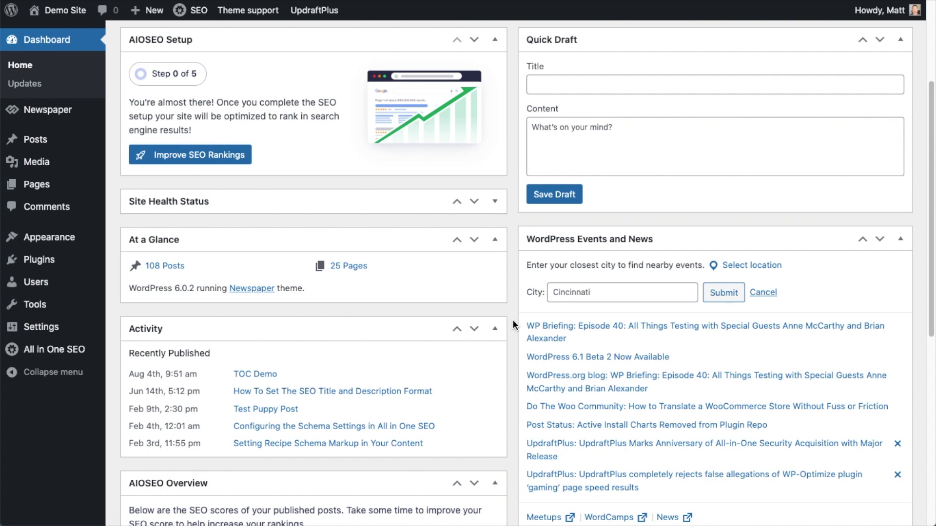
Open 'Configuring the Schema Settings in All in One SEO' from All Posts for editing.
mouse_move(23, 142)
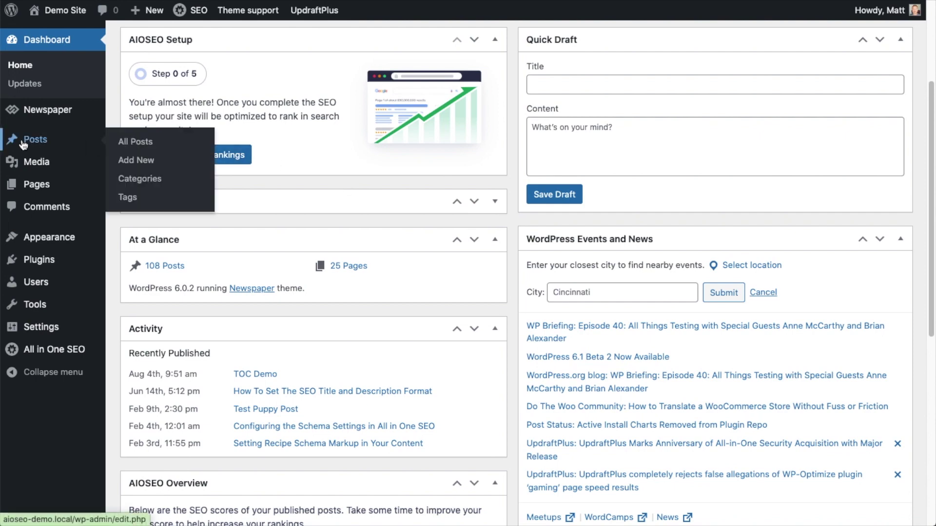
left_click(37, 142)
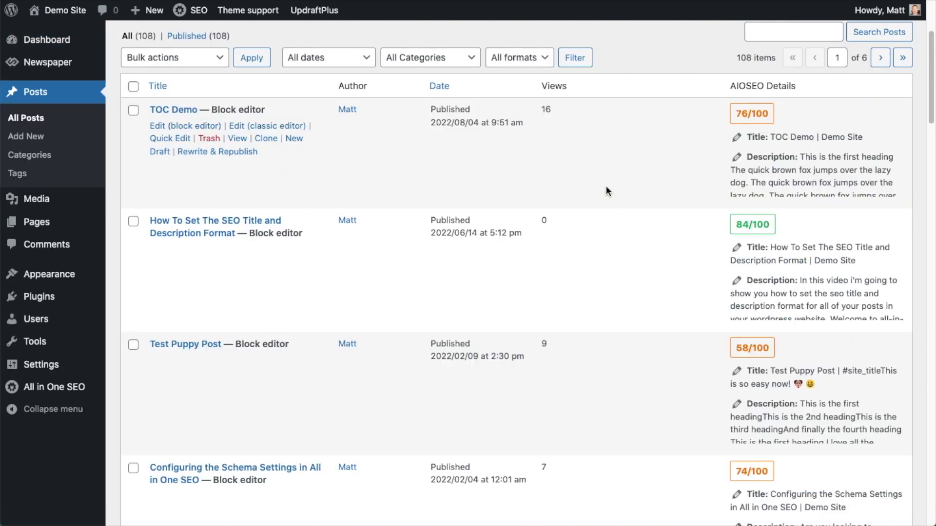
scroll(606, 188, "down", 2)
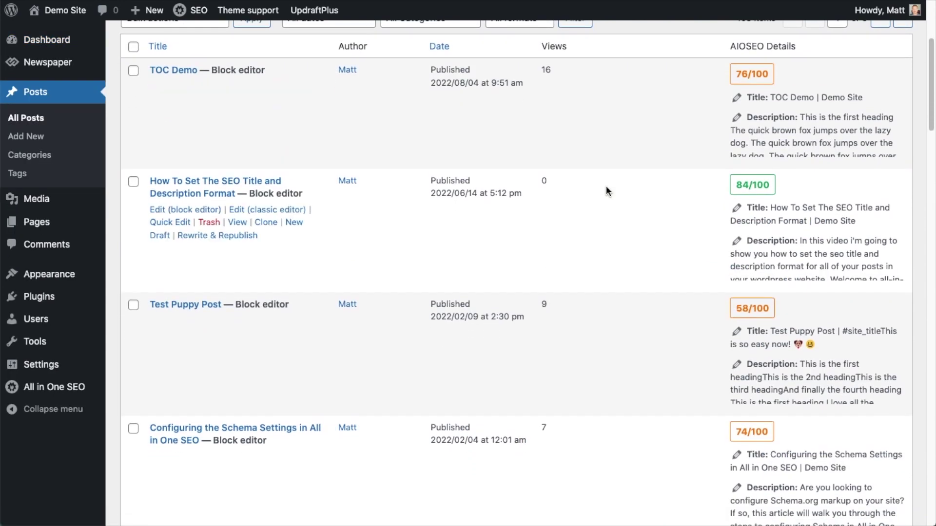
scroll(607, 188, "down", 3)
scroll(607, 186, "down", 2)
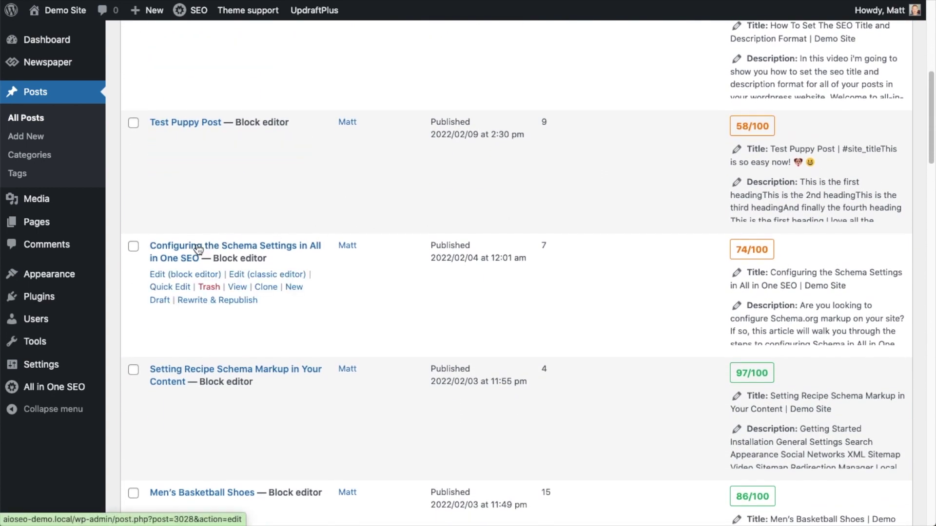
left_click(198, 249)
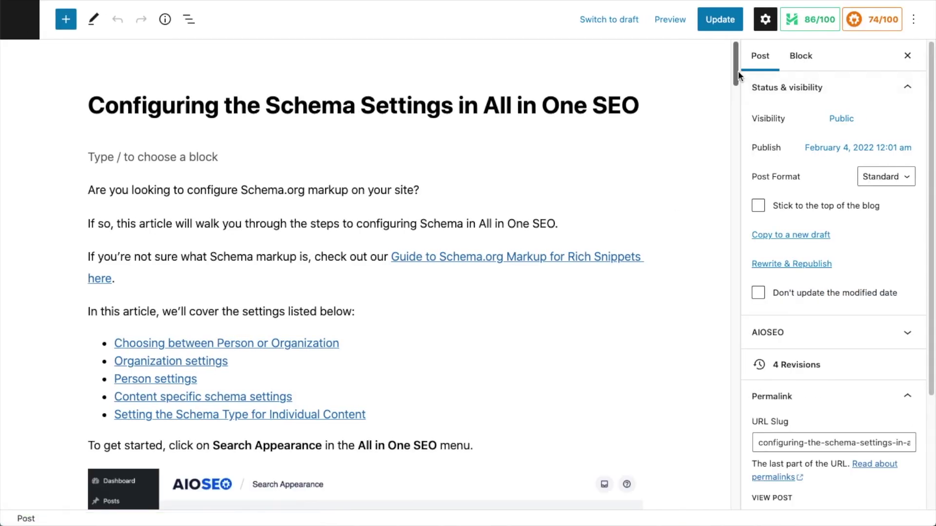
Remove the separator between Post Title and Site Title in the AIOSEO SEO title.
left_click_drag(736, 66, 708, 413)
scroll(707, 412, "down", 2)
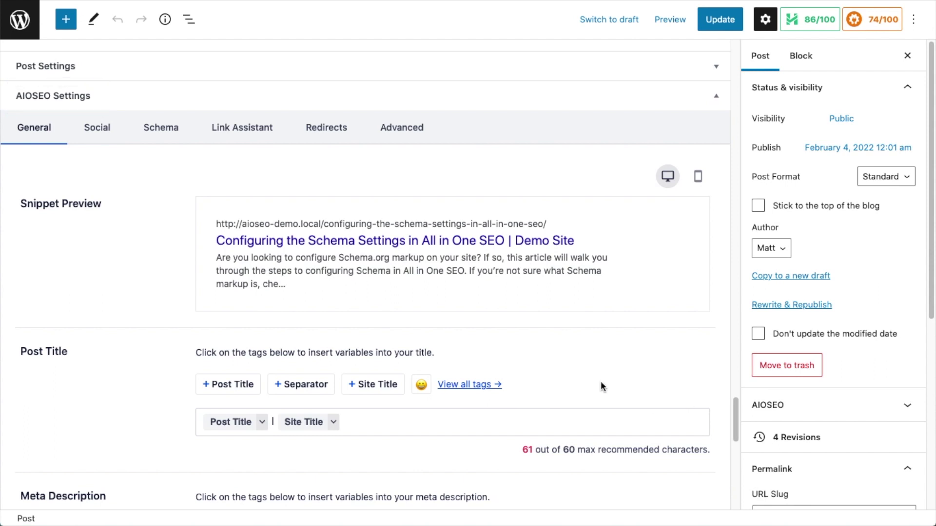
scroll(121, 235, "down", 5)
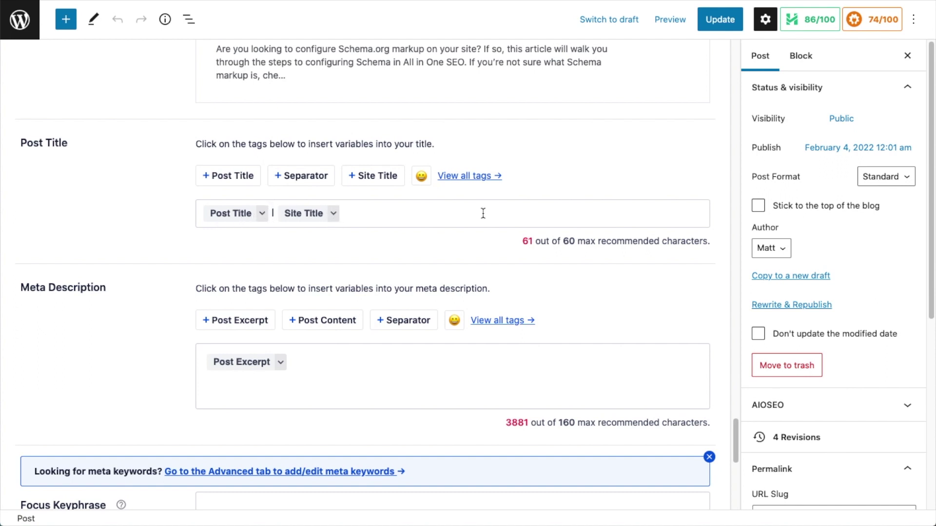
scroll(483, 215, "up", 2)
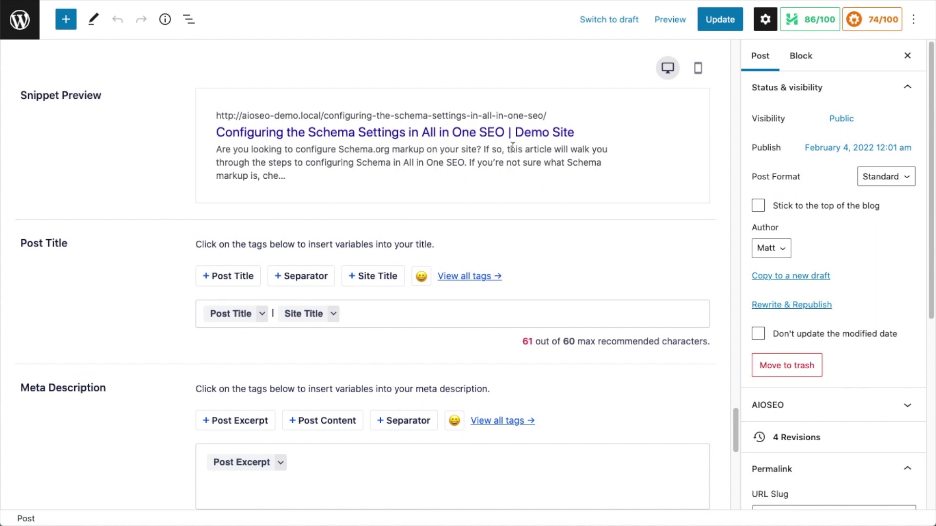
left_click(370, 318)
scroll(371, 317, "down", 2)
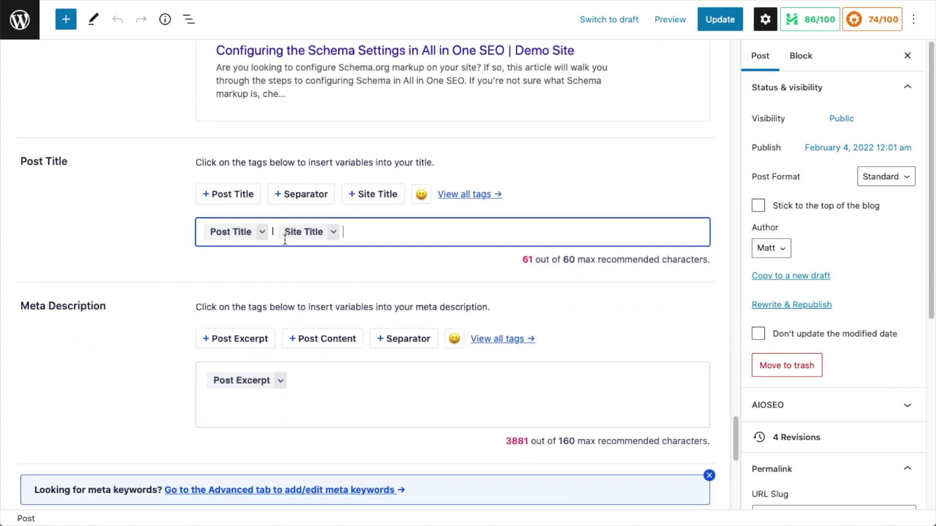
key("BackSpace")
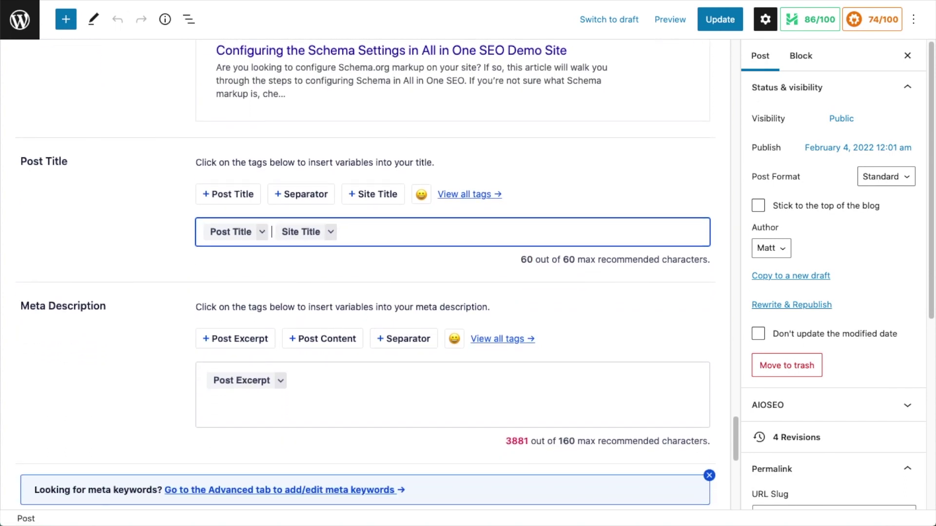
Insert a grinning face between the title tags and a thumbs up after Site Title.
left_click(420, 193)
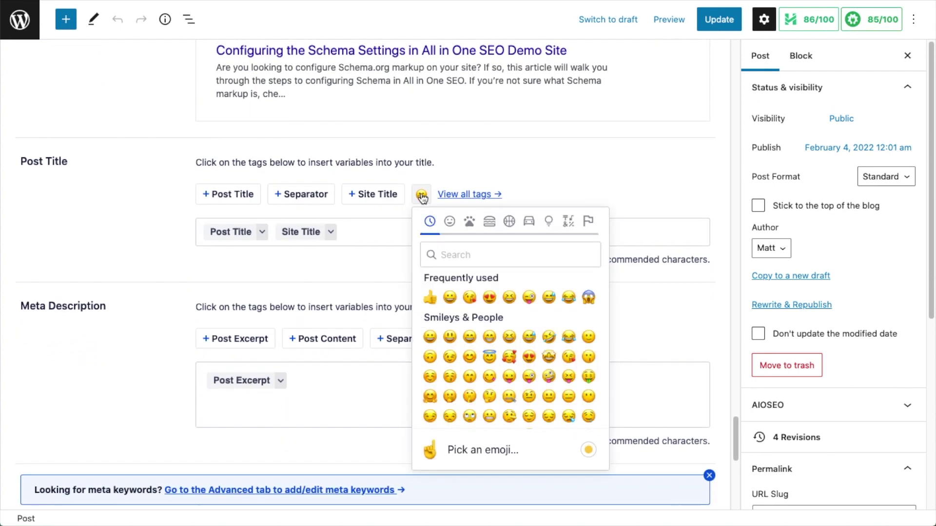
left_click(447, 298)
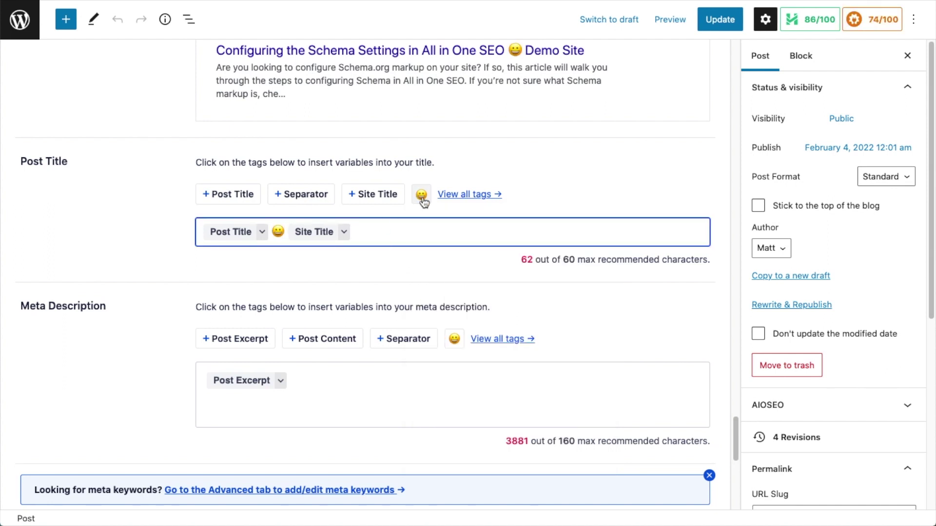
left_click(422, 195)
left_click(428, 298)
left_click(174, 272)
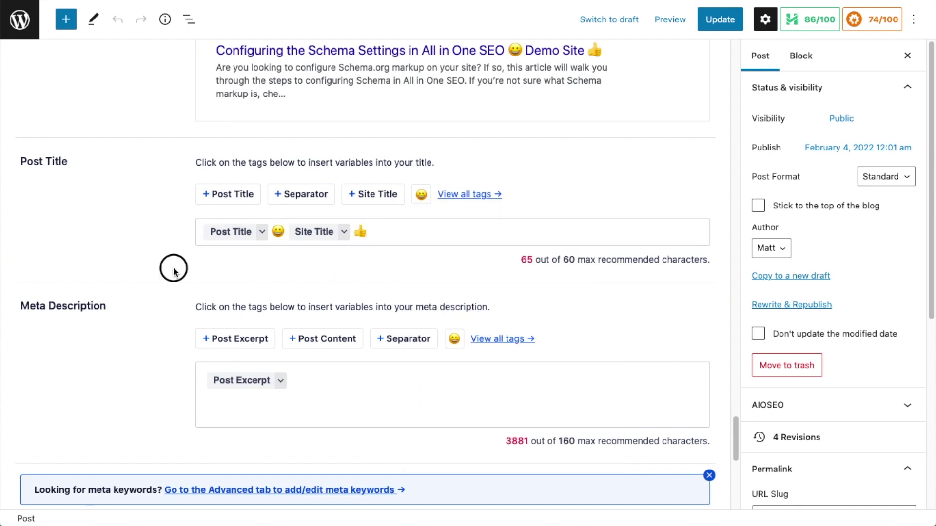
Browse the title emoji picker, close it without adding one, and review the snippet preview.
left_click(422, 195)
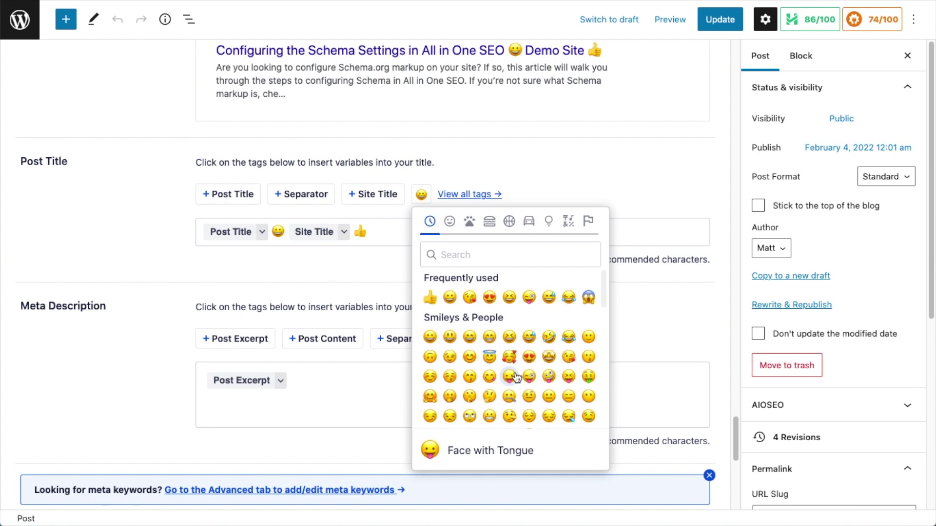
scroll(516, 320, "down", 2)
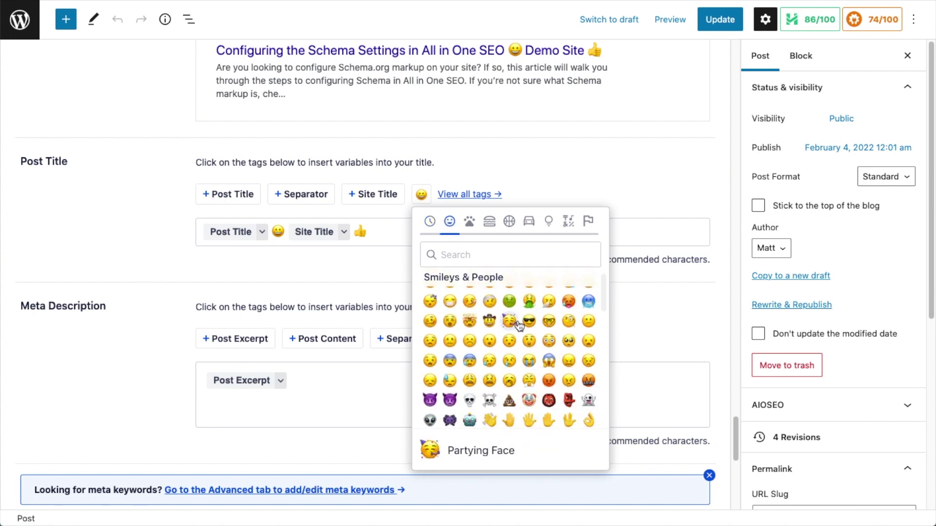
scroll(487, 312, "up", 2)
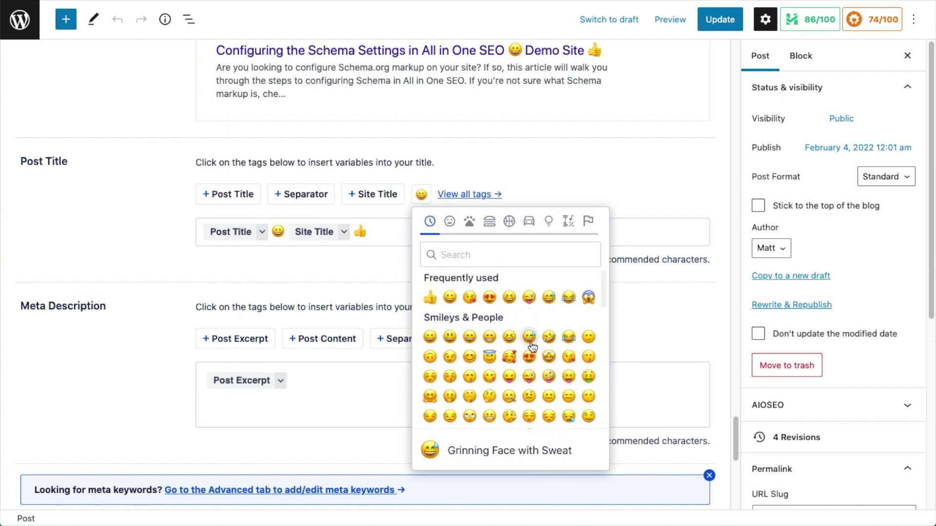
scroll(529, 343, "down", 5)
scroll(531, 347, "down", 2)
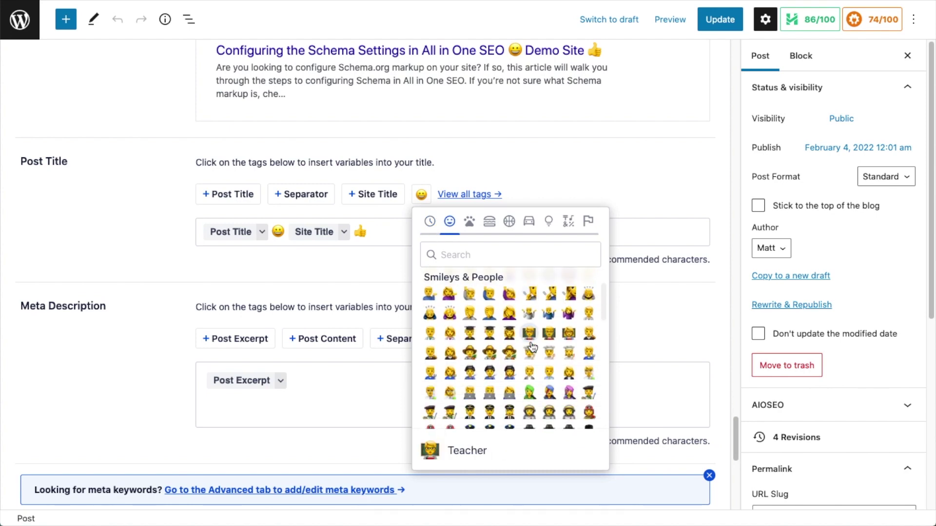
scroll(529, 346, "up", 7)
left_click(578, 165)
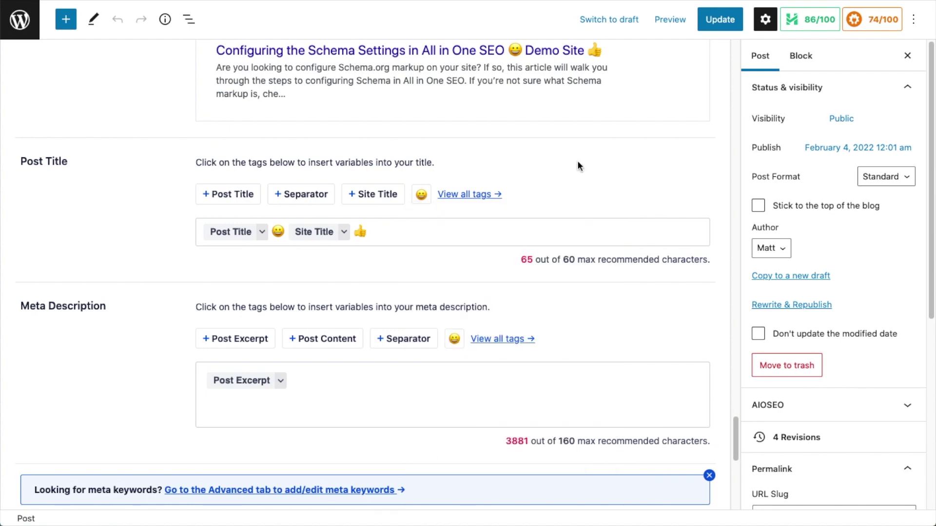
scroll(575, 190, "up", 3)
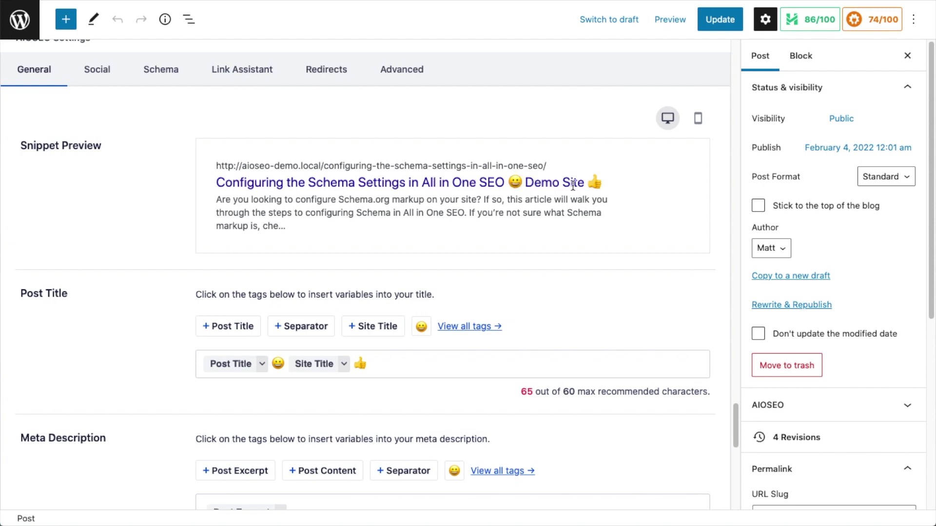
scroll(585, 283, "down", 5)
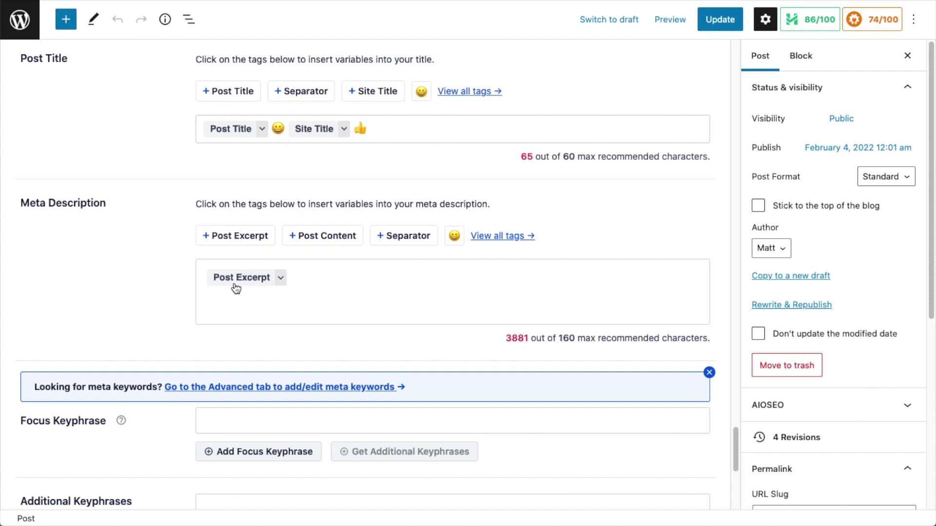
Insert a ✅ check mark, found by searching 'check', before Post Excerpt in the meta description.
left_click(200, 277)
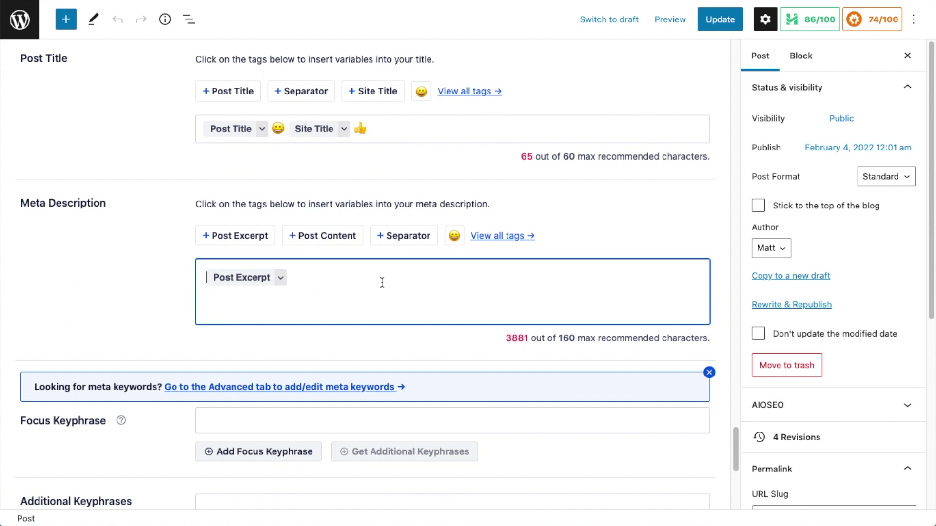
left_click(453, 236)
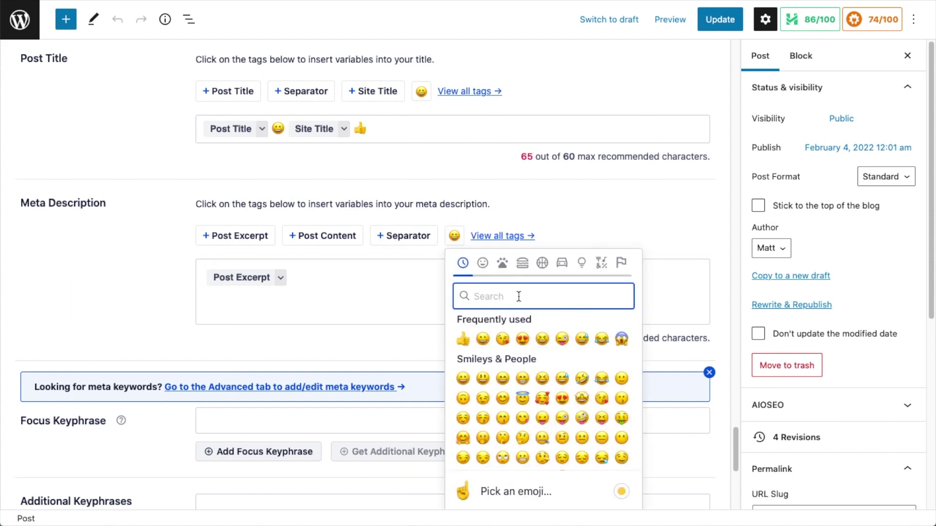
type("check")
left_click(503, 340)
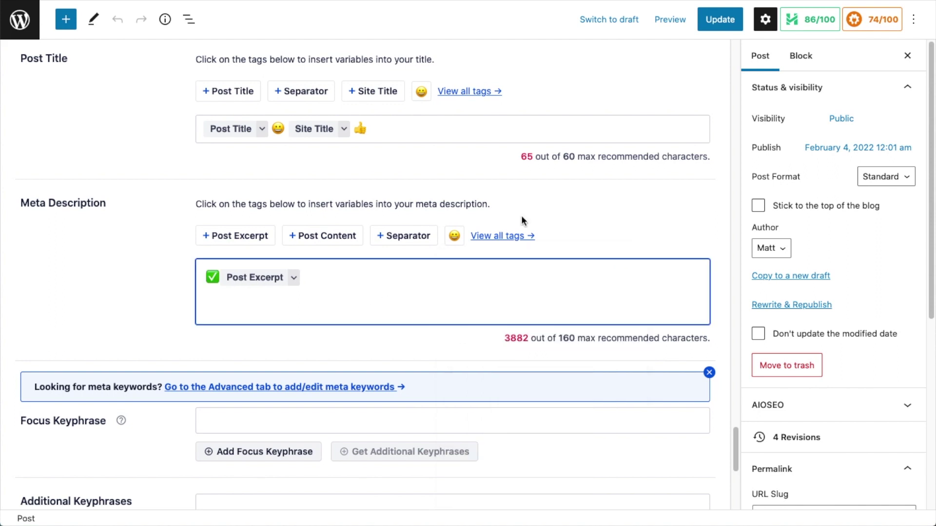
Add a grinning face after Post Excerpt and check the truncated preview description.
left_click(456, 236)
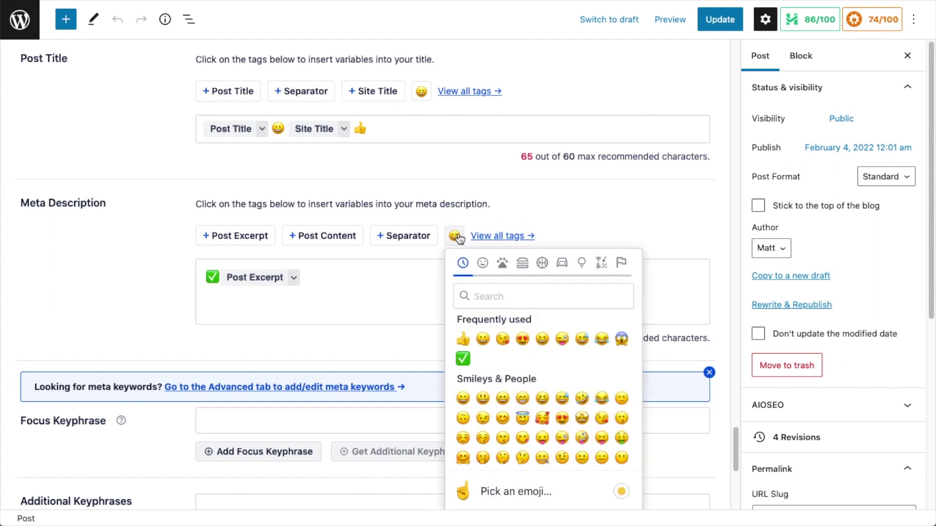
left_click(483, 338)
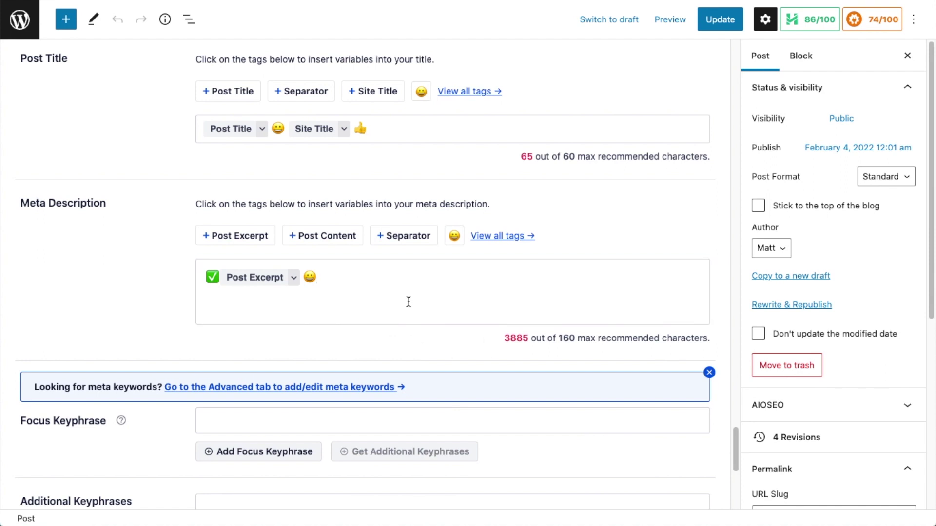
scroll(408, 302, "up", 5)
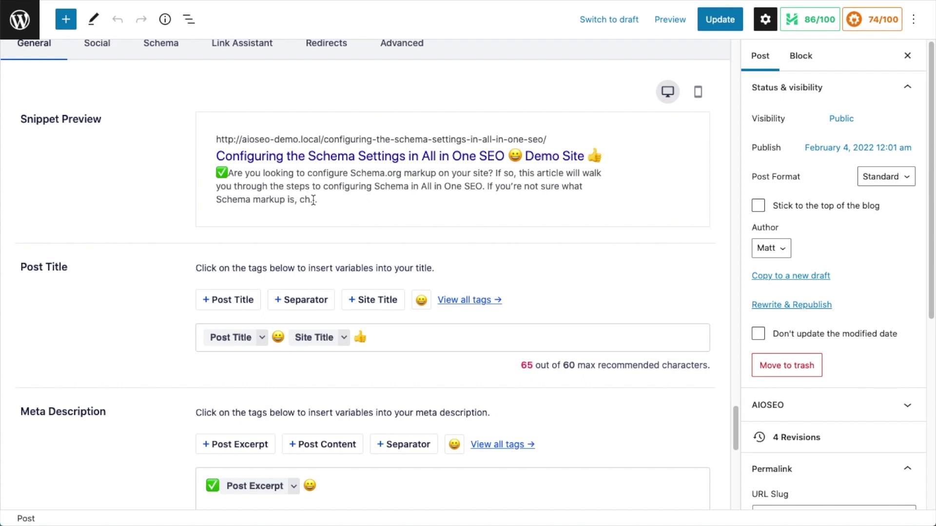
left_click_drag(312, 204, 323, 204)
scroll(311, 200, "down", 3)
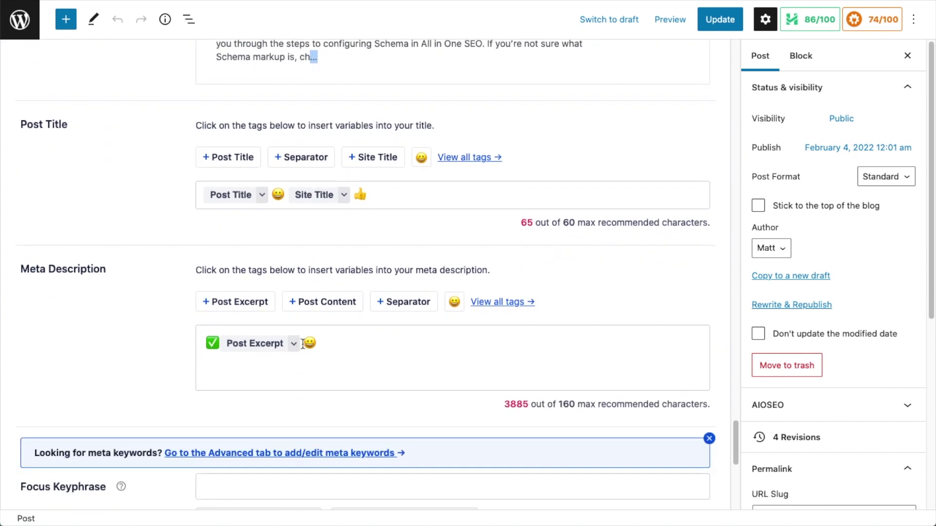
Replace the Post Excerpt tag in the meta description with 'This is how you set up schema on your WordPress Post.' before the 😀.
left_click(303, 344)
left_click(237, 342)
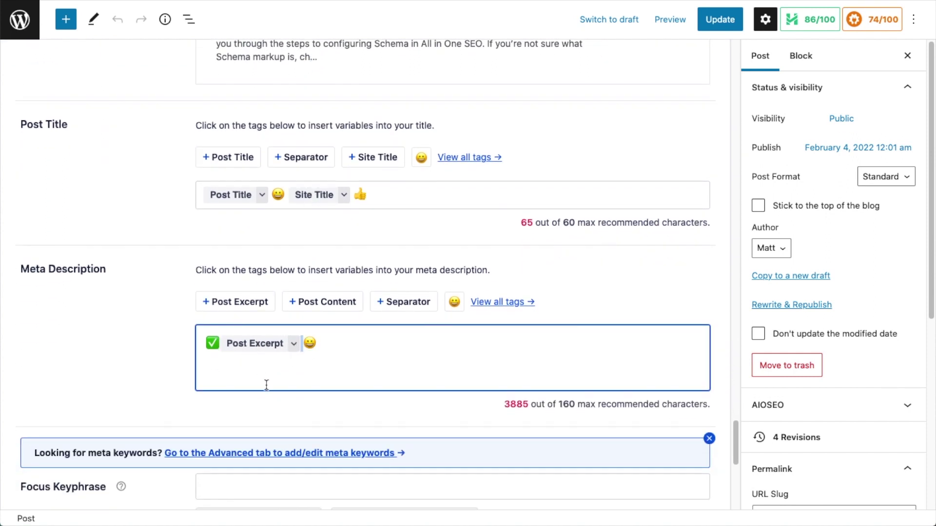
key("BackSpace")
type("This is how you set up schema on")
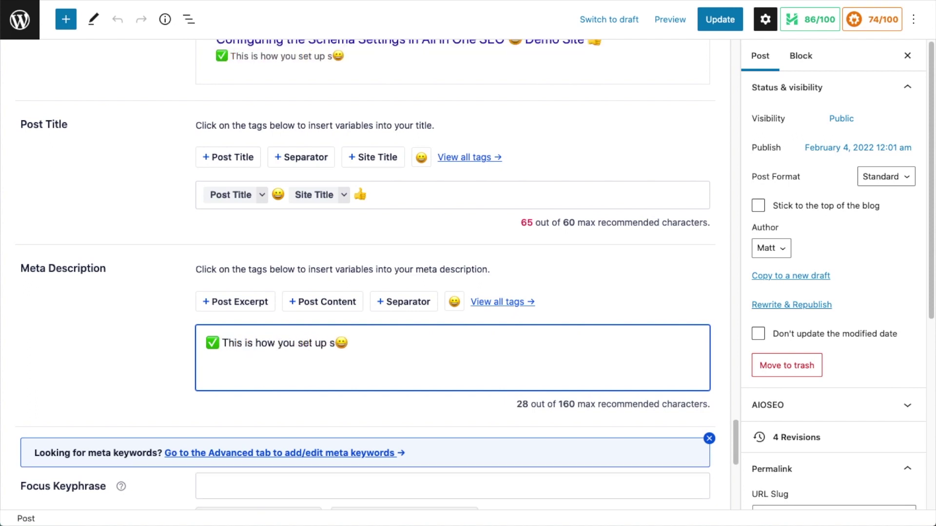
type(" your Wordpress Post")
key("BackSpace")
key("BackSpace")
key("BackSpace")
key("BackSpace")
key("BackSpace")
key("BackSpace")
key("BackSpace")
key("BackSpace")
key("BackSpace")
key("BackSpace")
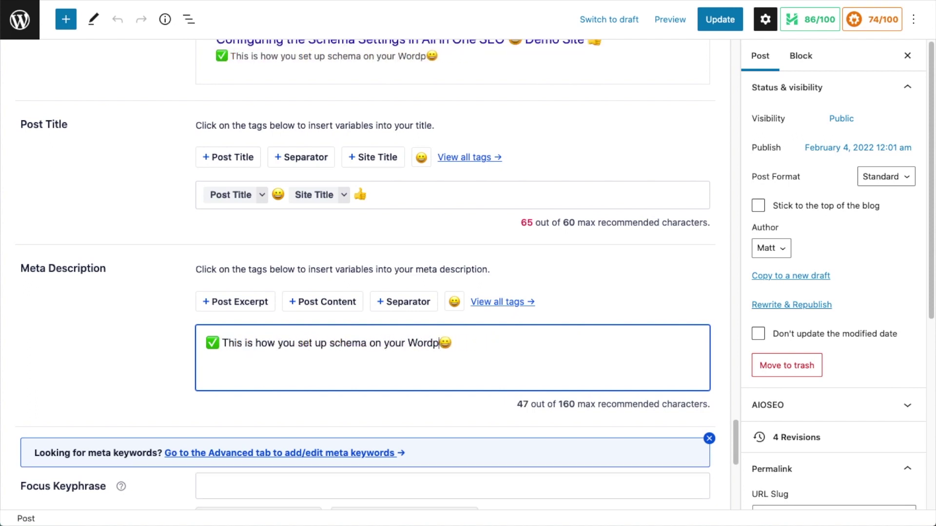
type("Press Post.")
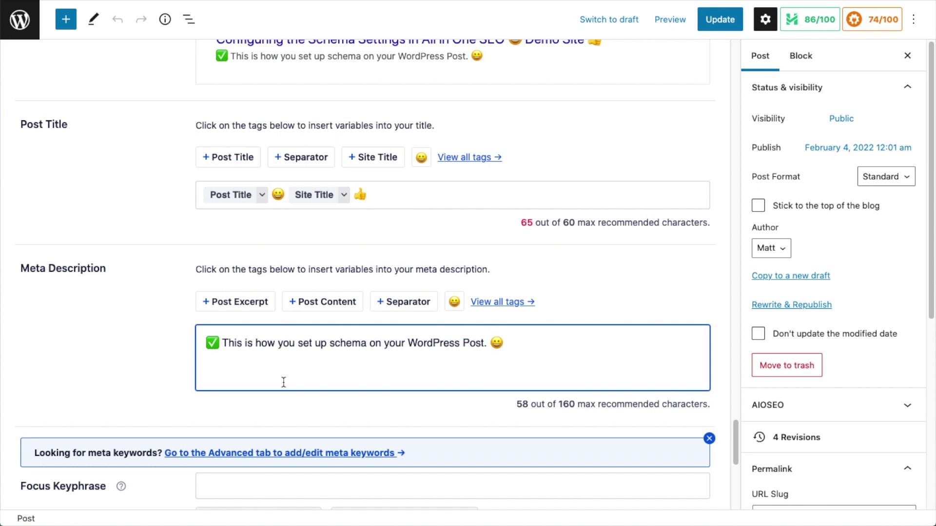
scroll(477, 353, "up", 3)
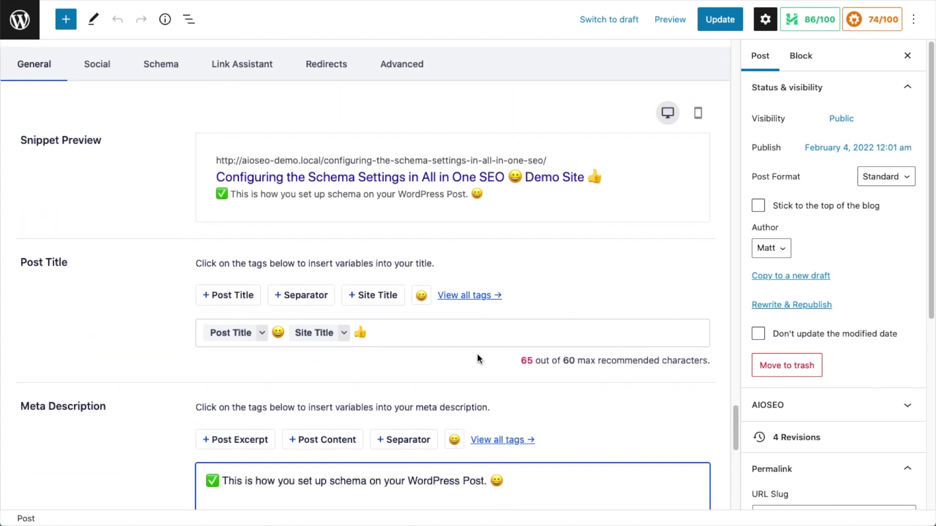
scroll(477, 355, "up", 1)
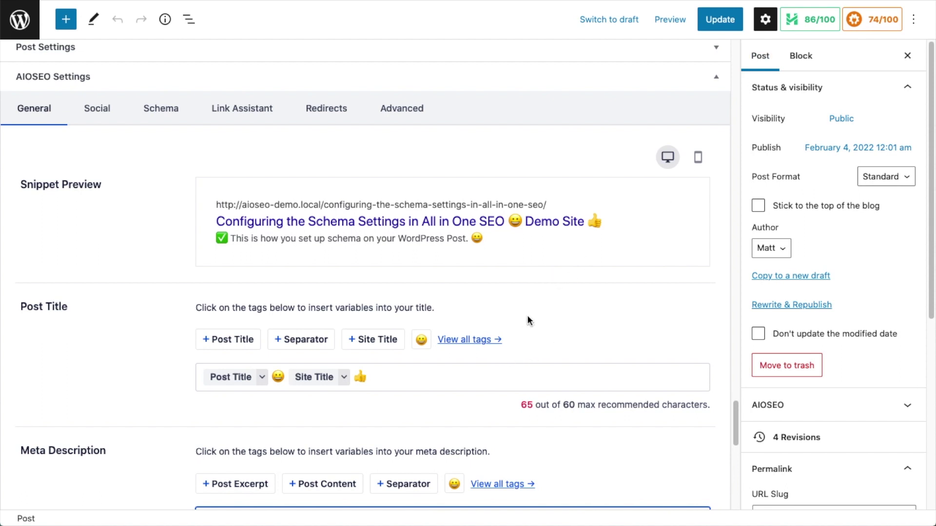
scroll(529, 320, "down", 1)
Update the post with its emoji SEO title and description, then view the live post.
scroll(527, 315, "up", 3)
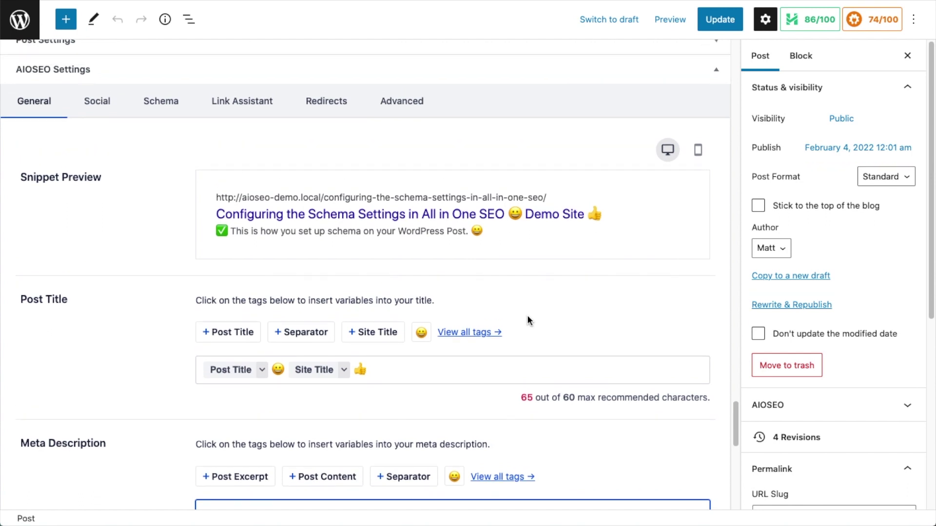
left_click(717, 20)
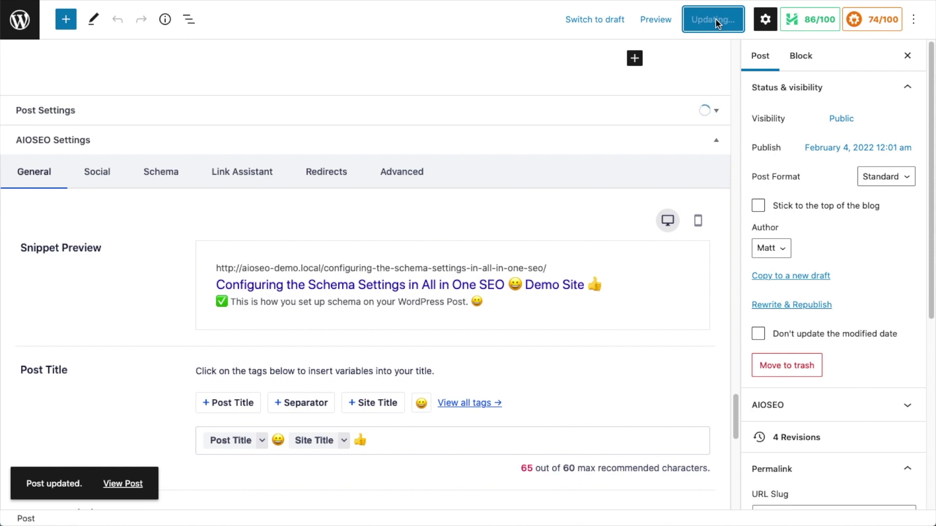
left_click(131, 484)
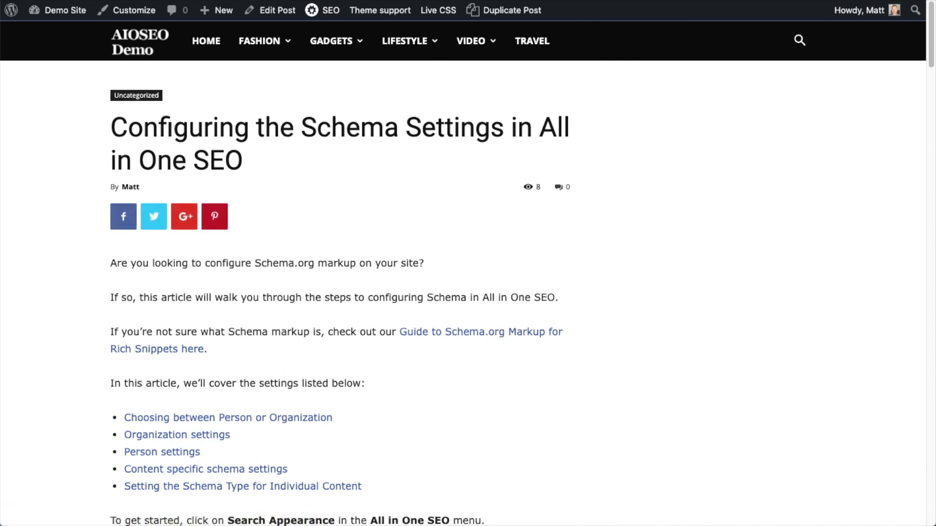
mouse_move(574, 4)
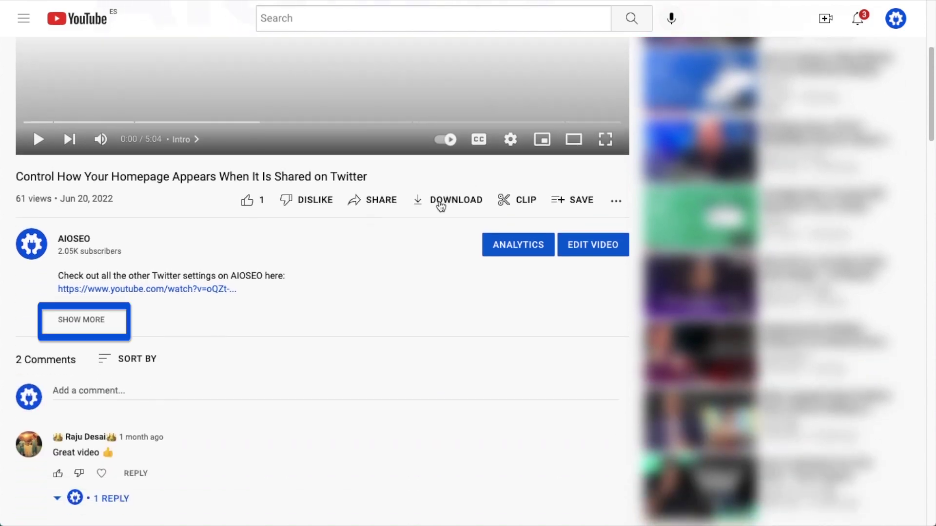
Expand the YouTube video's description and follow its aioseo.com link to the AIOSEO homepage.
left_click(97, 324)
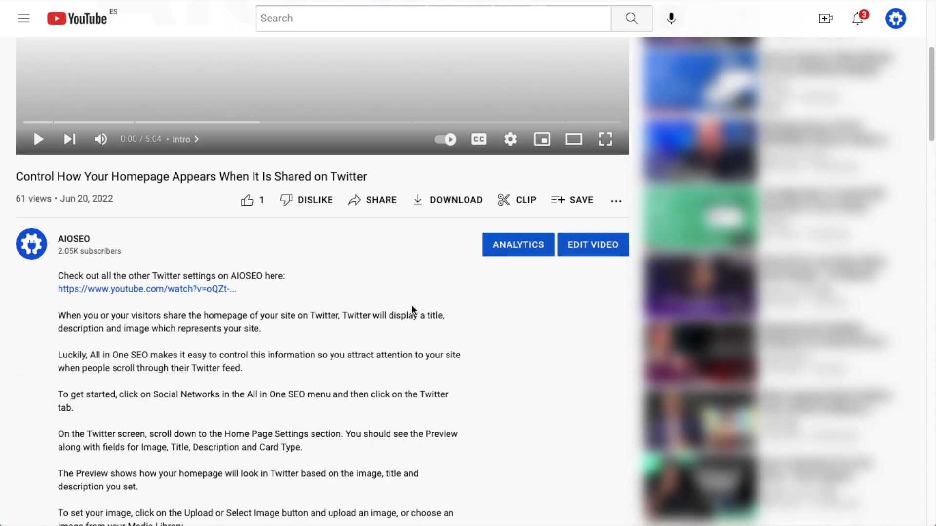
scroll(520, 308, "down", 10)
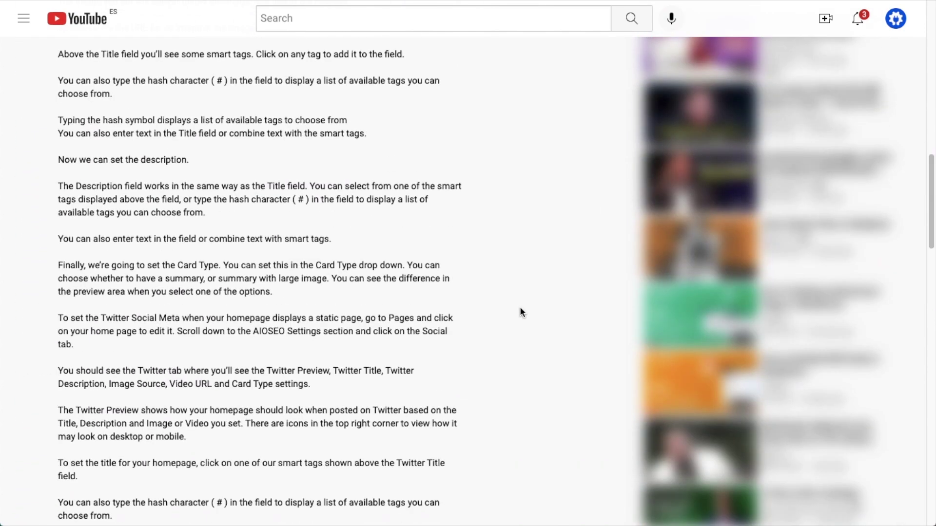
scroll(520, 312, "down", 9)
scroll(519, 312, "down", 3)
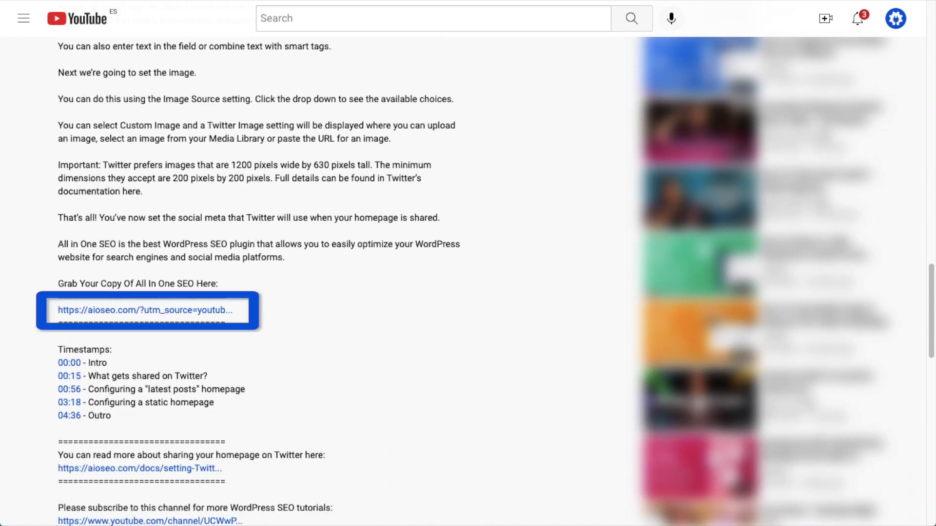
left_click(178, 310)
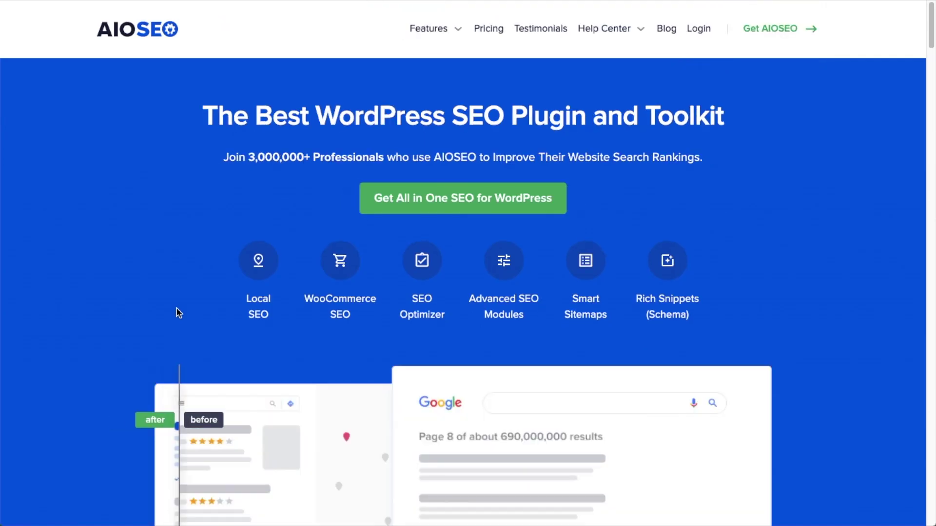